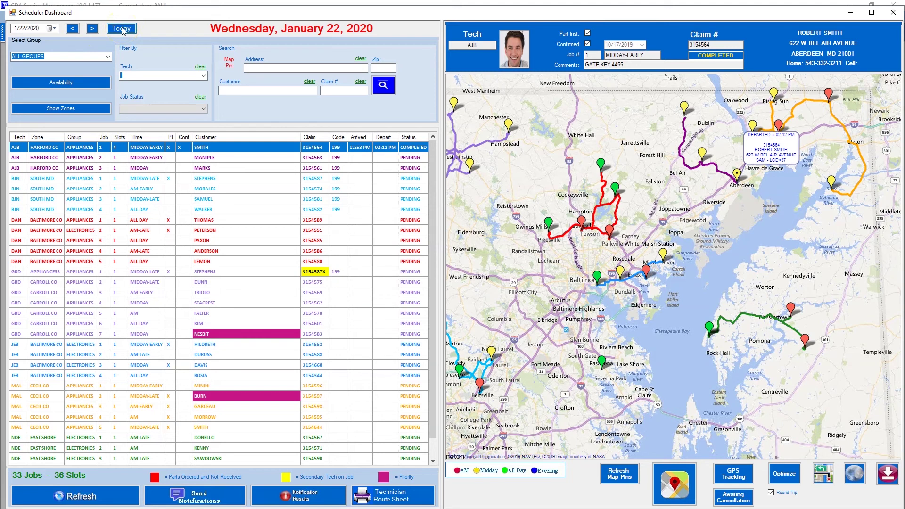
Step: Filter the job list to show only the APPLIANCES group
{"action": "left_click", "coordinate": [251, 30]}
{"action": "left_click", "coordinate": [19, 46]}
{"action": "left_click", "coordinate": [131, 337]}
{"action": "left_click", "coordinate": [109, 57]}
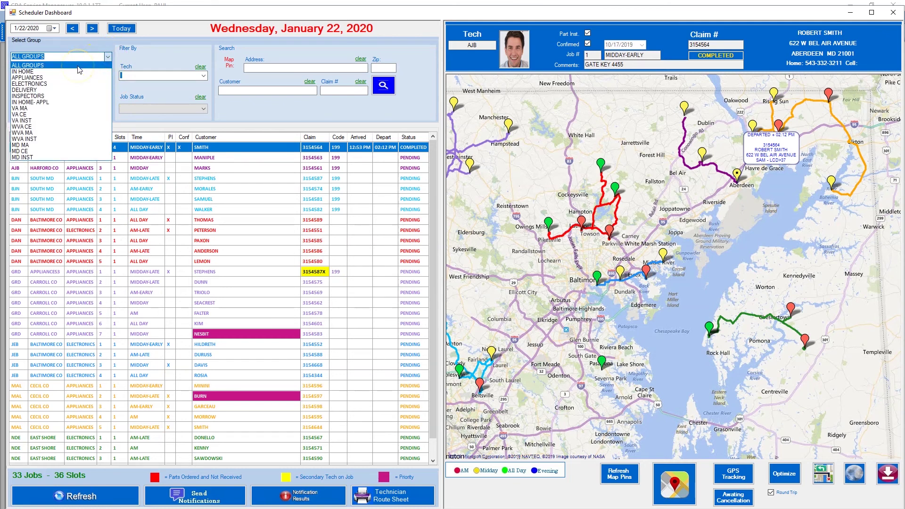
{"action": "left_click", "coordinate": [70, 90]}
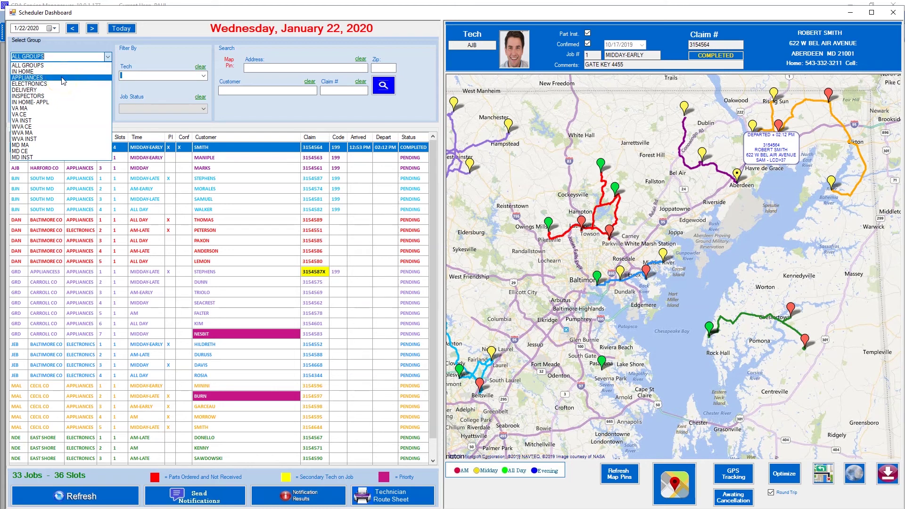
{"action": "left_click", "coordinate": [63, 78]}
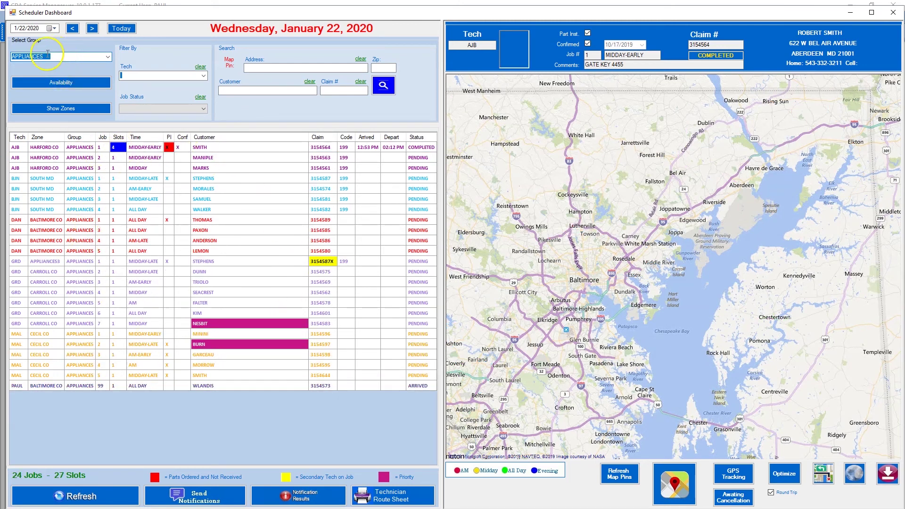
Step: Switch the group filter to ELECTRONICS, then back to ALL GROUPS (33 jobs, 36 slots)
{"action": "left_click", "coordinate": [108, 57]}
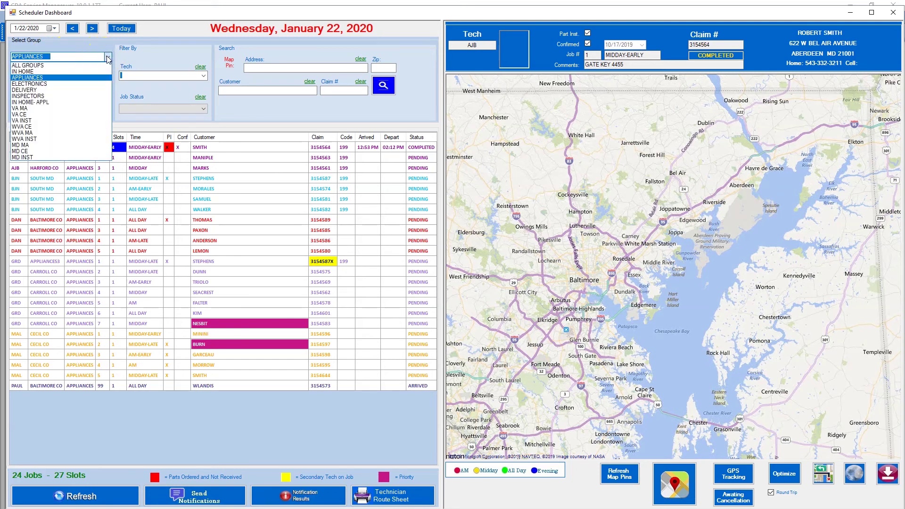
{"action": "left_click", "coordinate": [57, 88]}
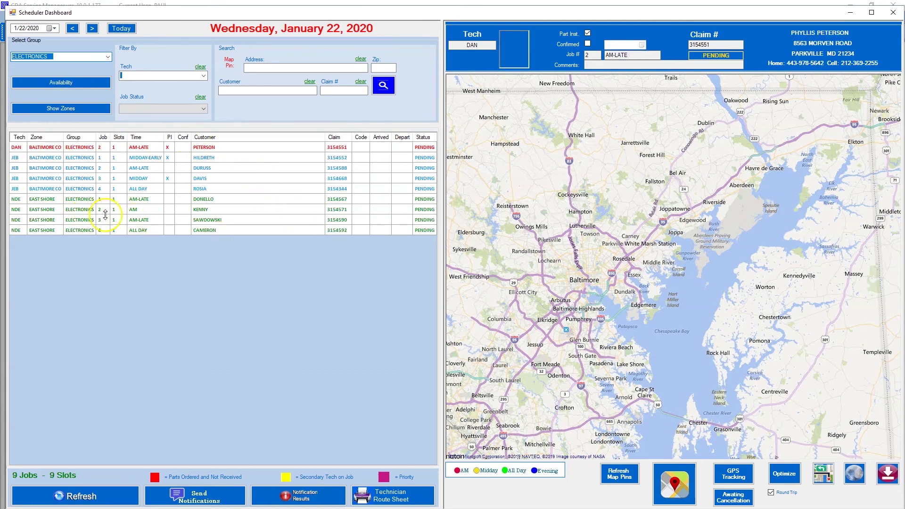
{"action": "left_click", "coordinate": [108, 57]}
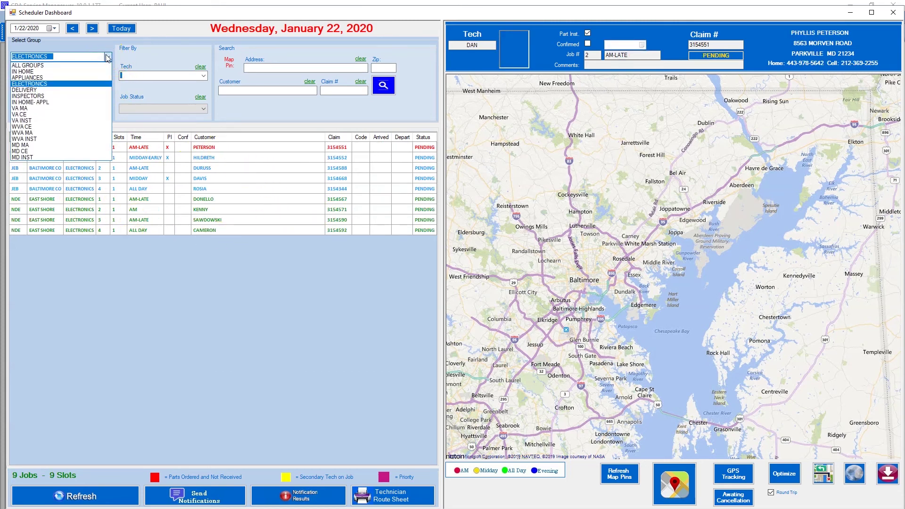
{"action": "left_click", "coordinate": [72, 65]}
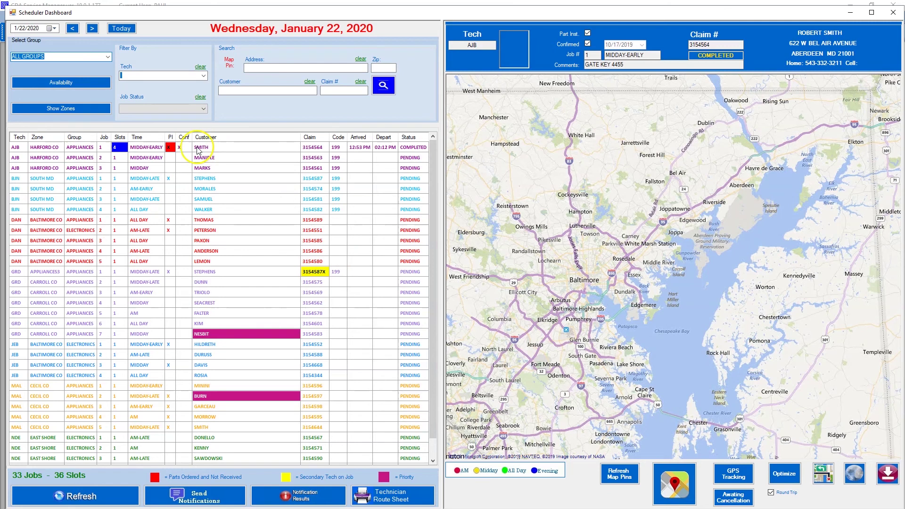
{"action": "left_click", "coordinate": [60, 85]}
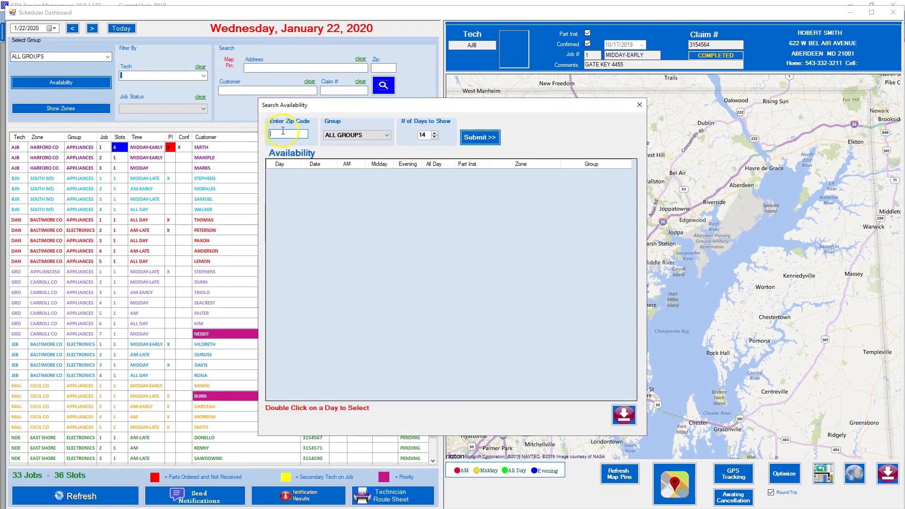
{"action": "left_click", "coordinate": [282, 133]}
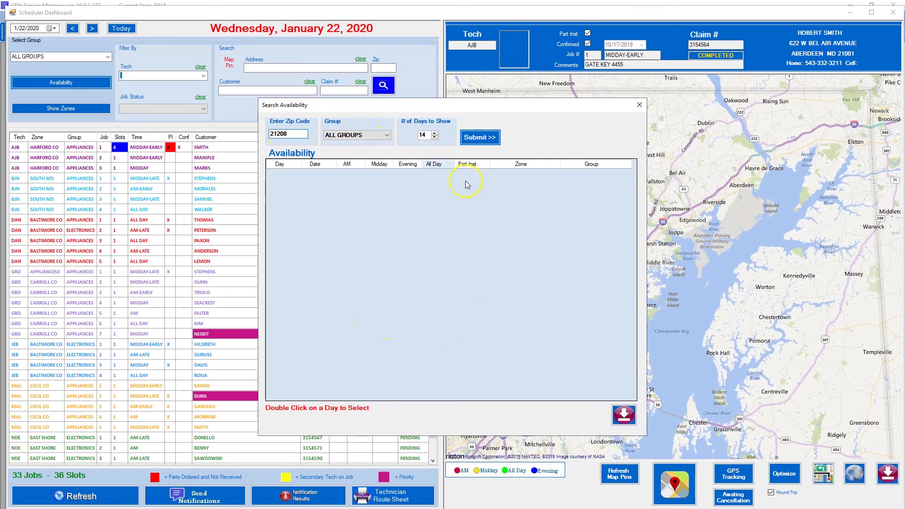
{"action": "left_click_drag", "start_coordinate": [295, 134], "coordinate": [271, 134]}
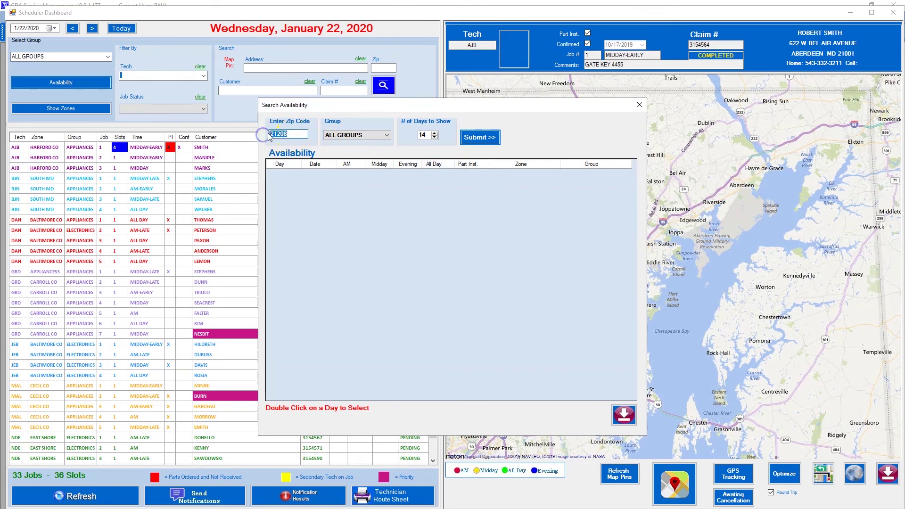
{"action": "left_click", "coordinate": [424, 135]}
{"action": "left_click_drag", "start_coordinate": [272, 135], "coordinate": [298, 134]}
{"action": "left_click", "coordinate": [479, 140]}
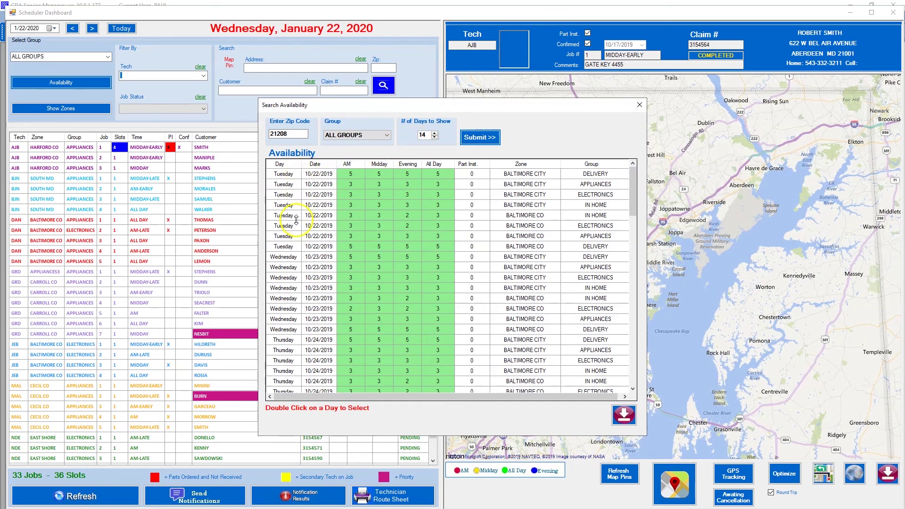
{"action": "left_click", "coordinate": [291, 272]}
{"action": "scroll", "coordinate": [313, 301], "scroll_direction": "down", "scroll_amount": 4}
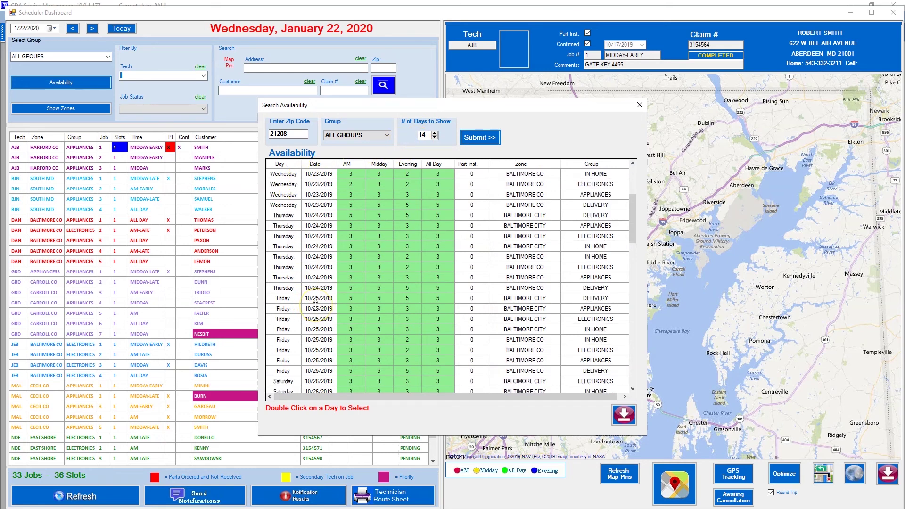
{"action": "scroll", "coordinate": [316, 305], "scroll_direction": "up", "scroll_amount": 3}
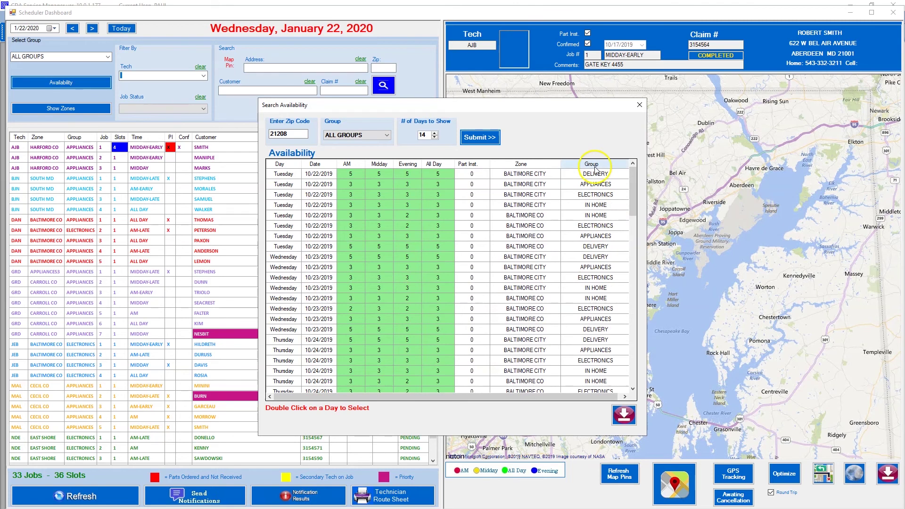
{"action": "left_click", "coordinate": [595, 185]}
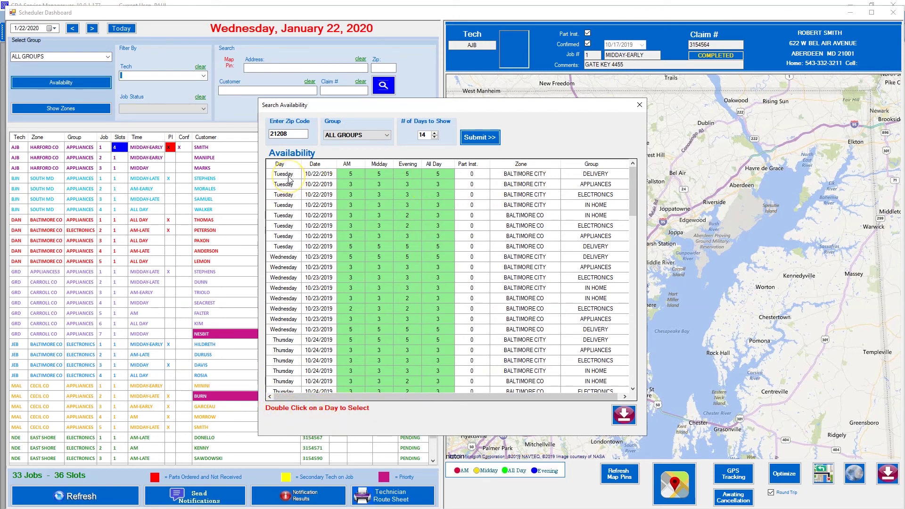
{"action": "left_click", "coordinate": [297, 134]}
{"action": "left_click", "coordinate": [292, 136]}
{"action": "double_click", "coordinate": [286, 133]}
{"action": "left_click", "coordinate": [640, 104]}
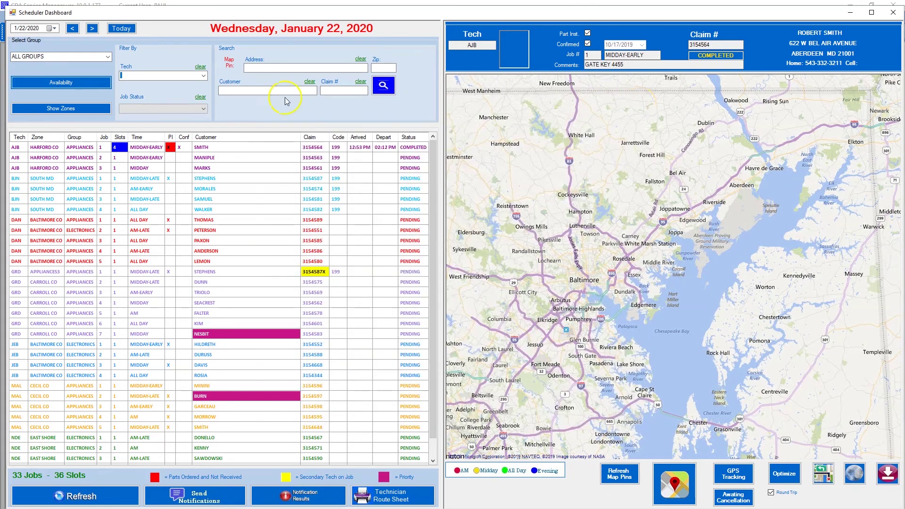
Step: Show the Zones availability table and inspect its red over-booked slot cells
{"action": "left_click", "coordinate": [61, 110]}
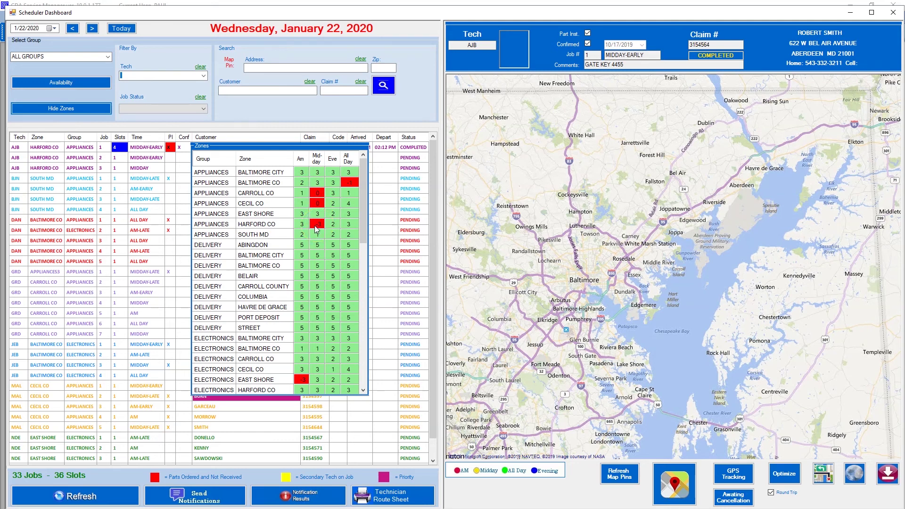
{"action": "left_click", "coordinate": [299, 379]}
{"action": "left_click", "coordinate": [302, 376]}
Step: View January 21's empty schedule, return to January 22, and hide the zones table
{"action": "left_click", "coordinate": [72, 30]}
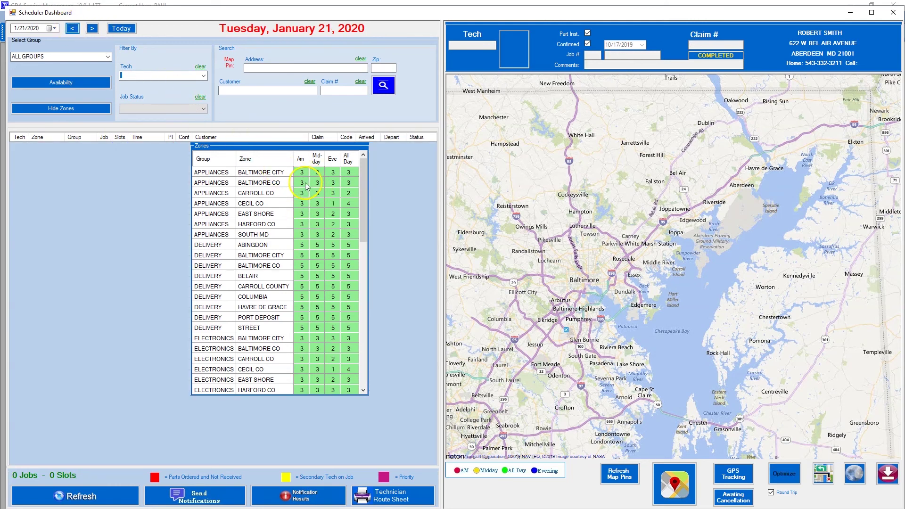
{"action": "left_click", "coordinate": [92, 30]}
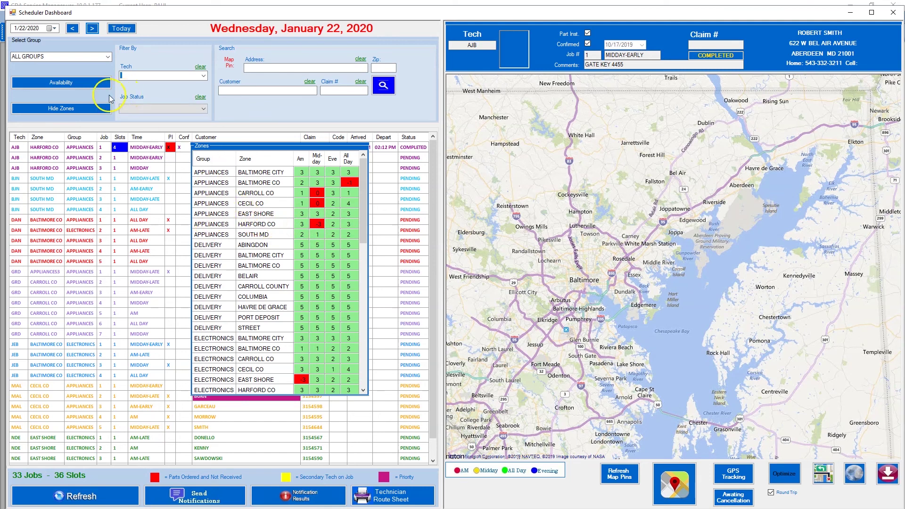
{"action": "left_click", "coordinate": [66, 109]}
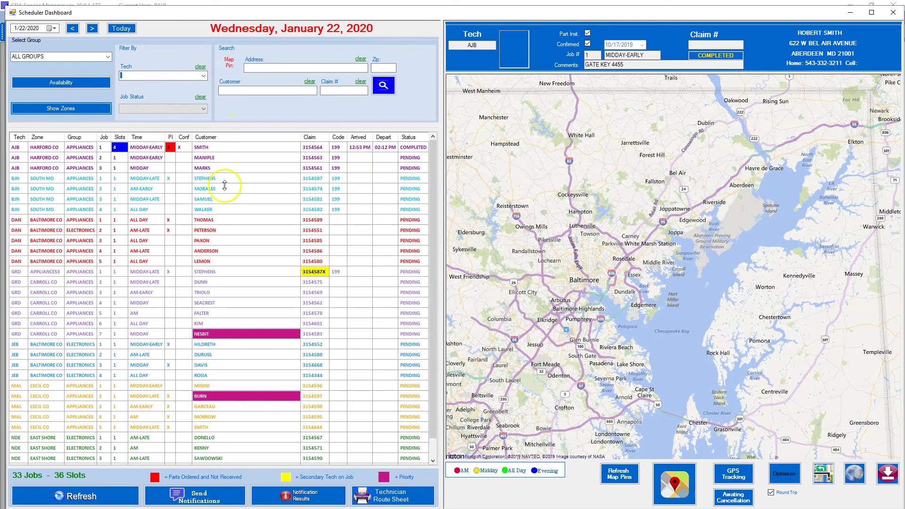
Step: Filter jobs by technician DAN, then AJB, then clear the Tech filter
{"action": "left_click", "coordinate": [204, 76]}
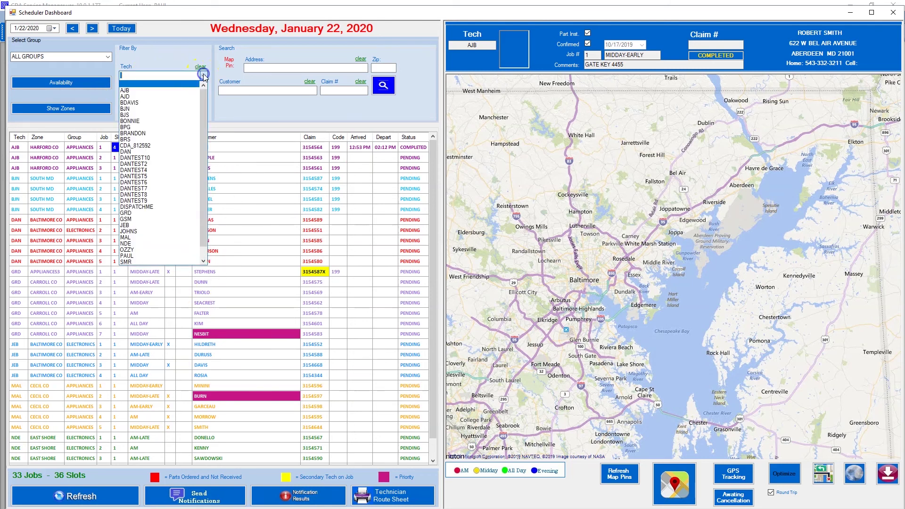
{"action": "left_click", "coordinate": [142, 152]}
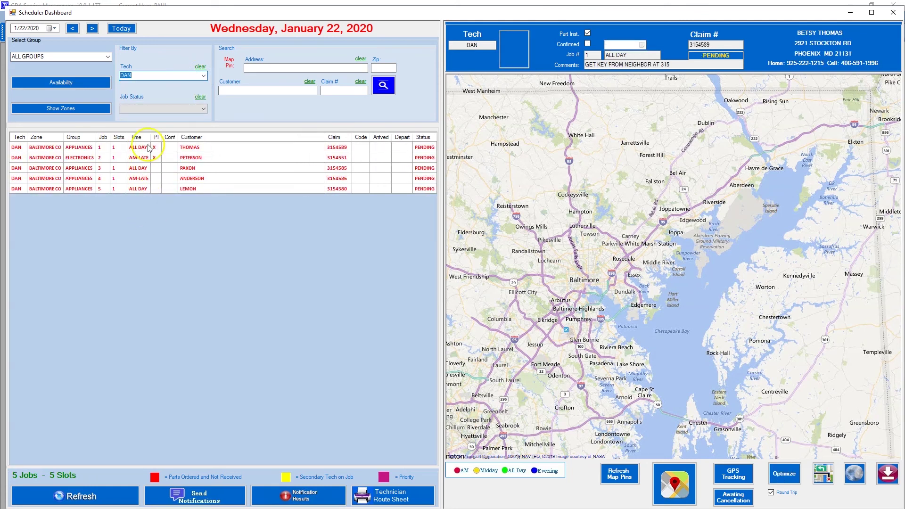
{"action": "left_click", "coordinate": [204, 76]}
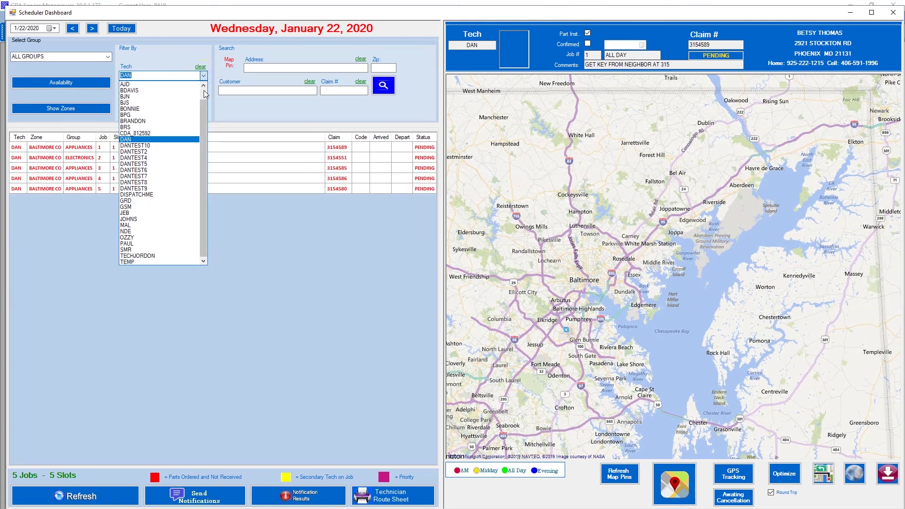
{"action": "left_click", "coordinate": [149, 92]}
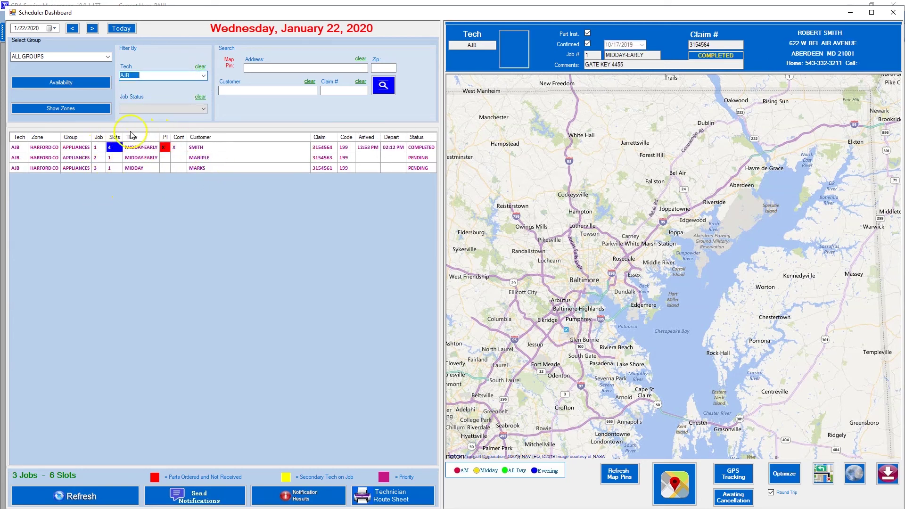
{"action": "left_click", "coordinate": [202, 76]}
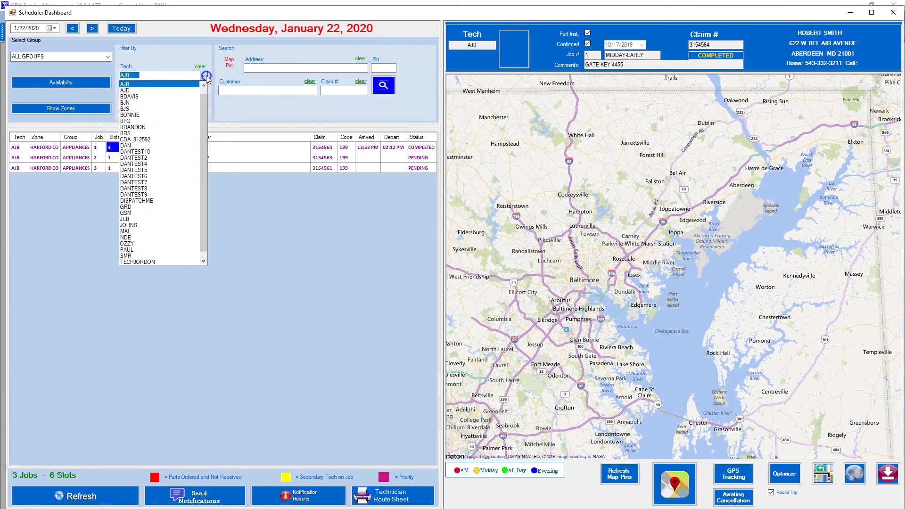
{"action": "scroll", "coordinate": [201, 87], "scroll_direction": "up", "scroll_amount": 1}
{"action": "left_click", "coordinate": [170, 87]}
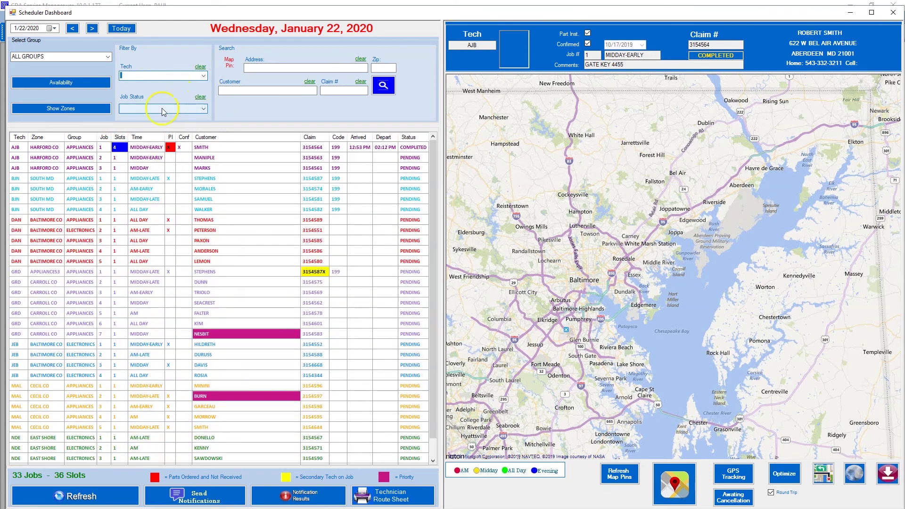
{"action": "left_click", "coordinate": [155, 109]}
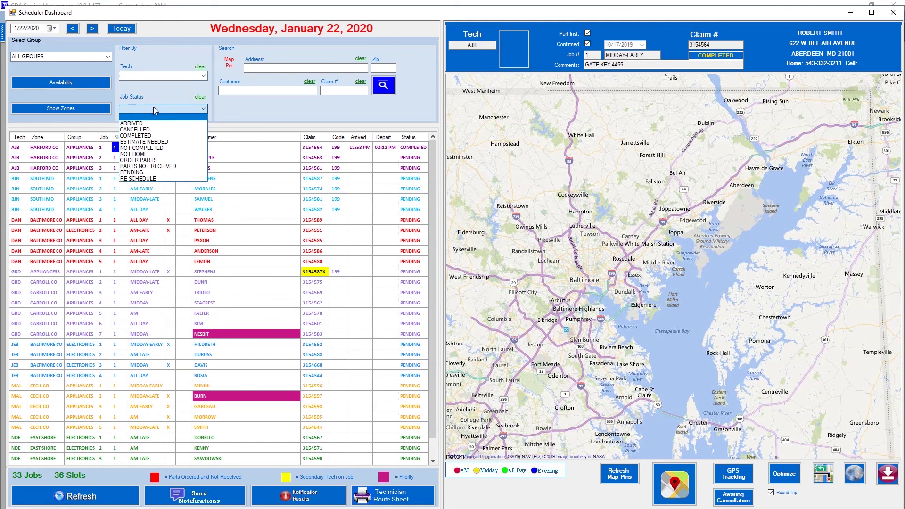
{"action": "left_click", "coordinate": [172, 136]}
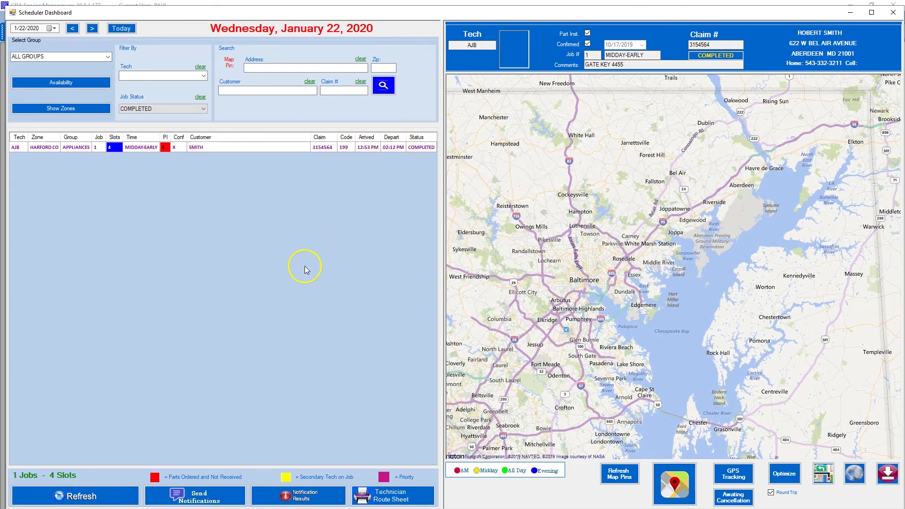
{"action": "left_click", "coordinate": [170, 113]}
{"action": "left_click", "coordinate": [182, 118]}
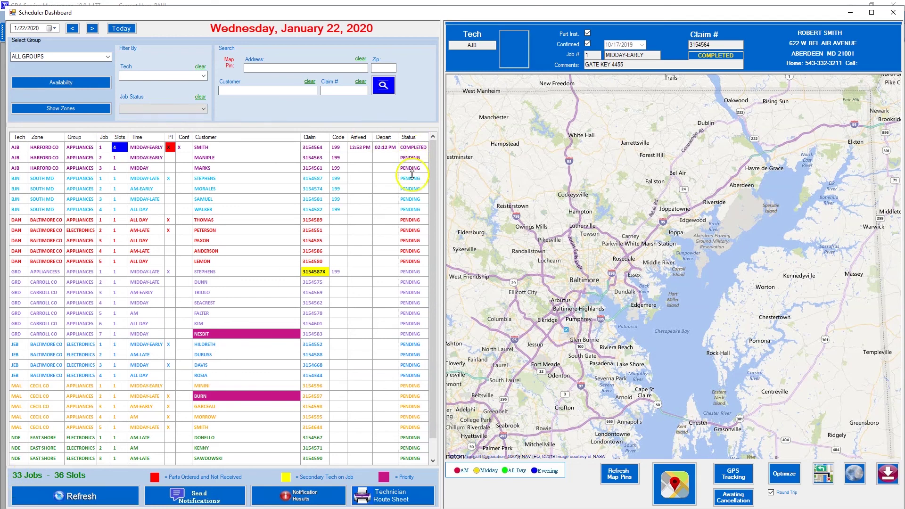
{"action": "left_click", "coordinate": [197, 110]}
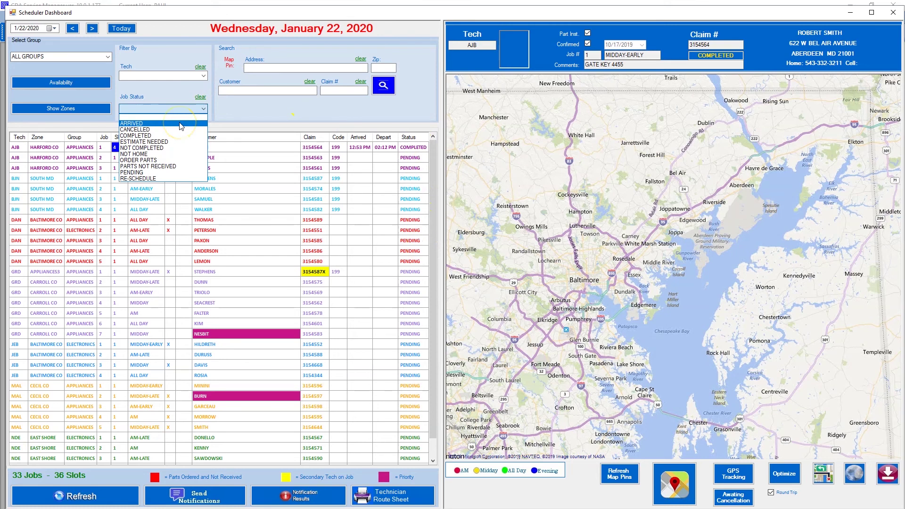
{"action": "left_click", "coordinate": [182, 123]}
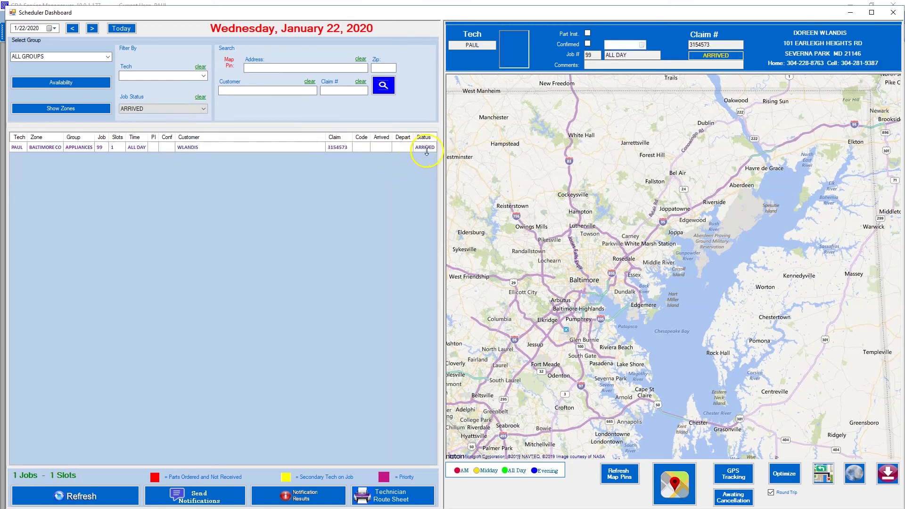
{"action": "left_click", "coordinate": [184, 108]}
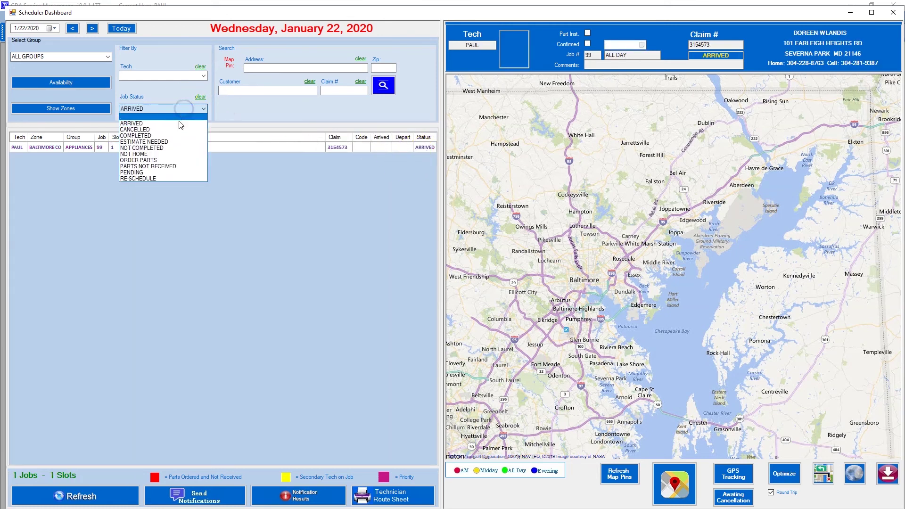
{"action": "left_click", "coordinate": [167, 172]}
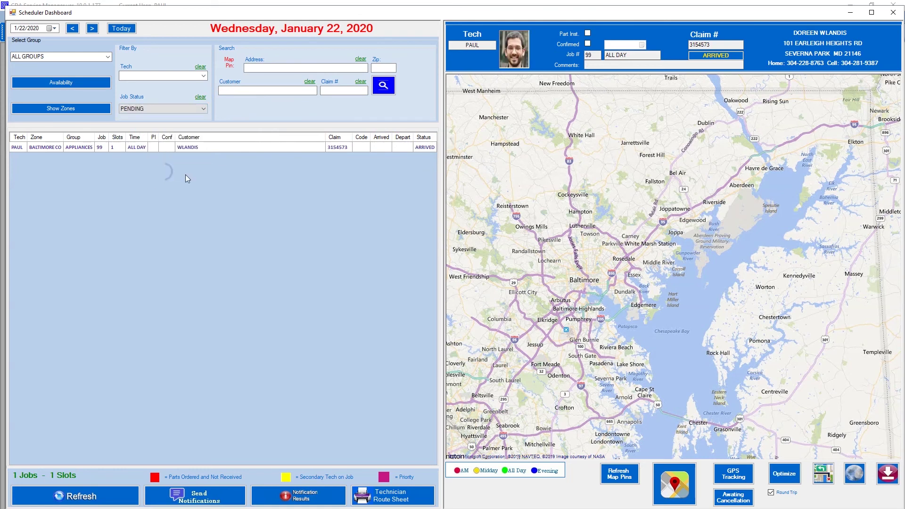
{"action": "left_click", "coordinate": [412, 278]}
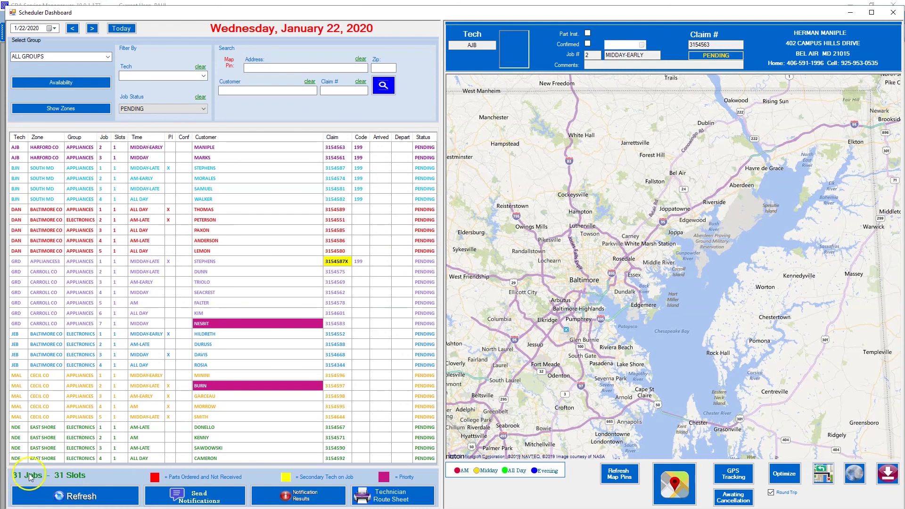
{"action": "left_click", "coordinate": [191, 109]}
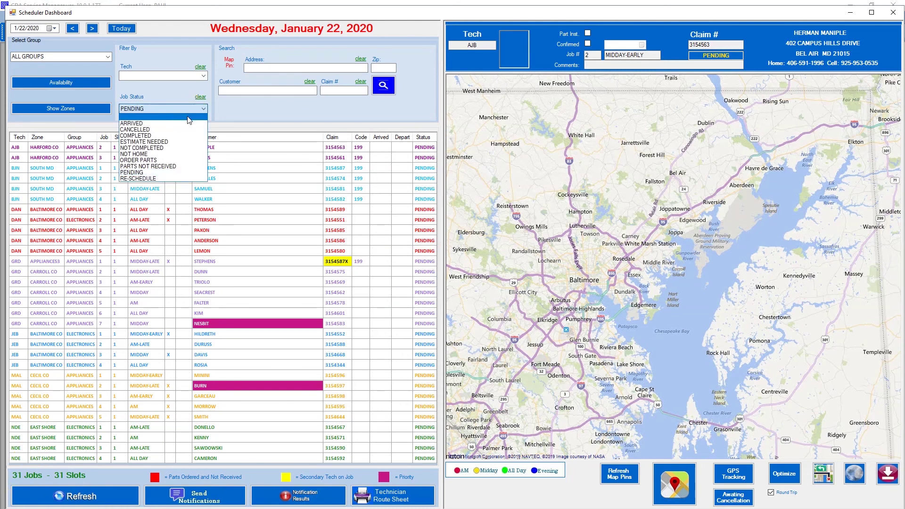
{"action": "left_click", "coordinate": [187, 117]}
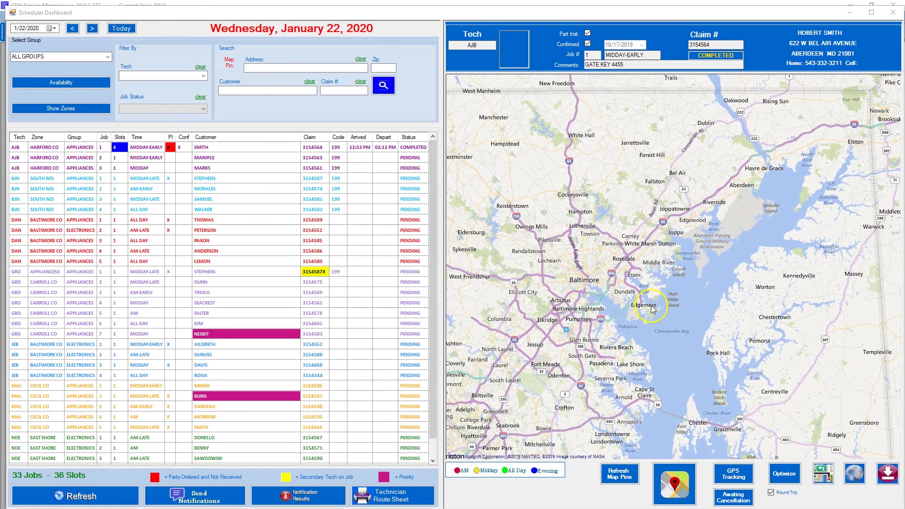
Step: Paste the customer's street address and zip code, then check its map pin near Owings Mills
{"action": "left_click", "coordinate": [272, 69]}
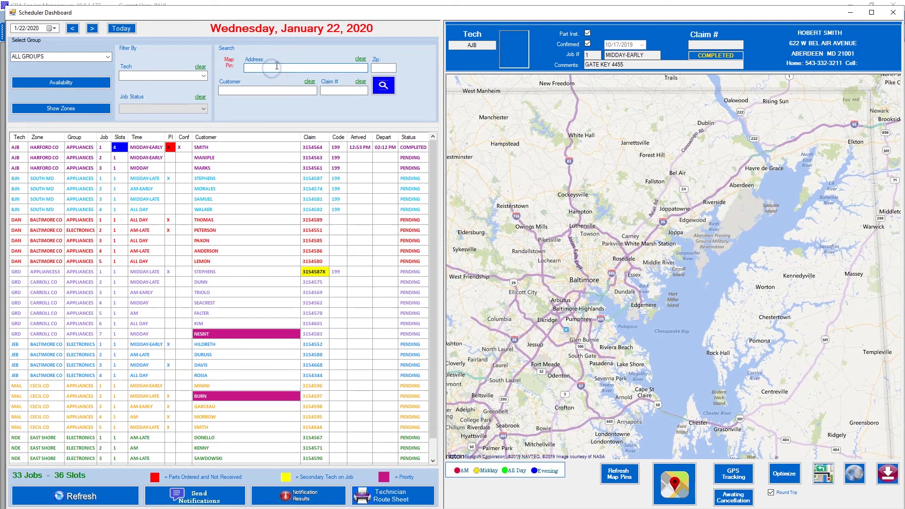
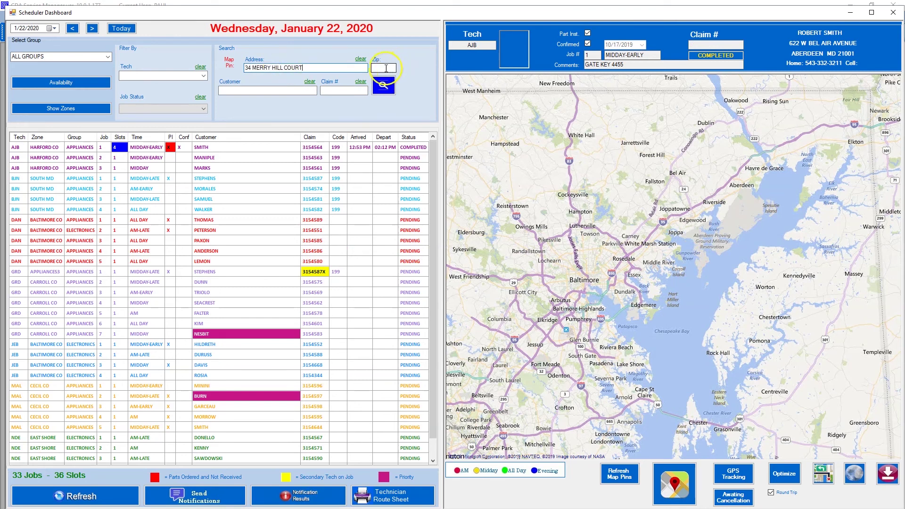
{"action": "left_click", "coordinate": [386, 68]}
{"action": "left_click", "coordinate": [383, 85]}
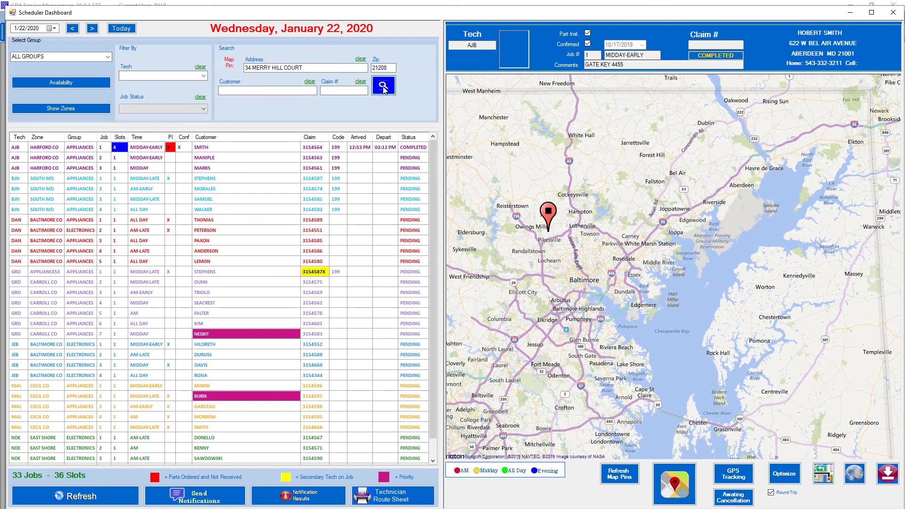
{"action": "left_click", "coordinate": [551, 216]}
{"action": "left_click", "coordinate": [538, 222]}
Step: Clear the address search, search by a partial customer name, then switch to a claim-number search
{"action": "left_click", "coordinate": [233, 89]}
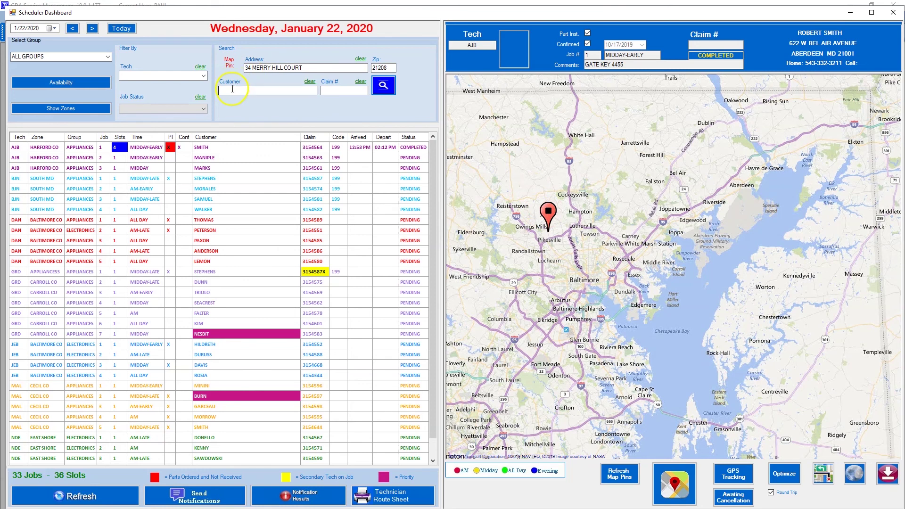
{"action": "left_click", "coordinate": [260, 91]}
{"action": "type", "text": "P"}
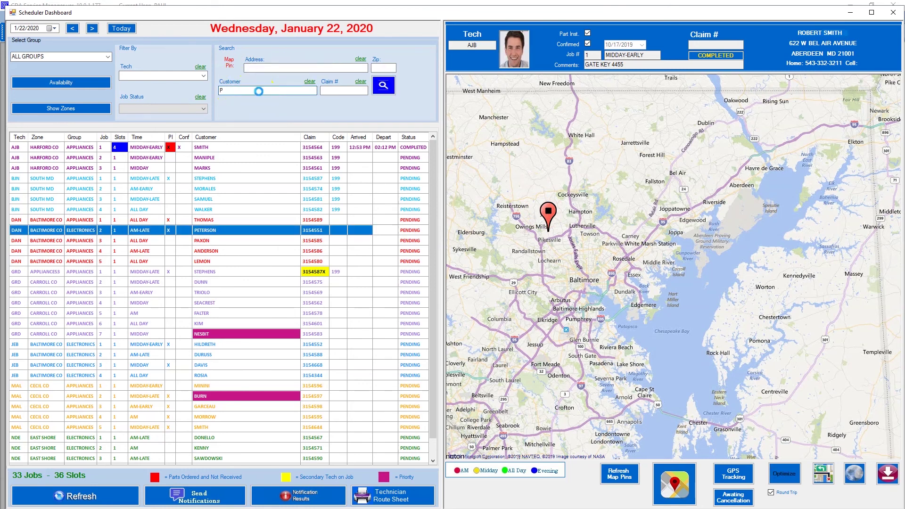
{"action": "type", "text": "TER"}
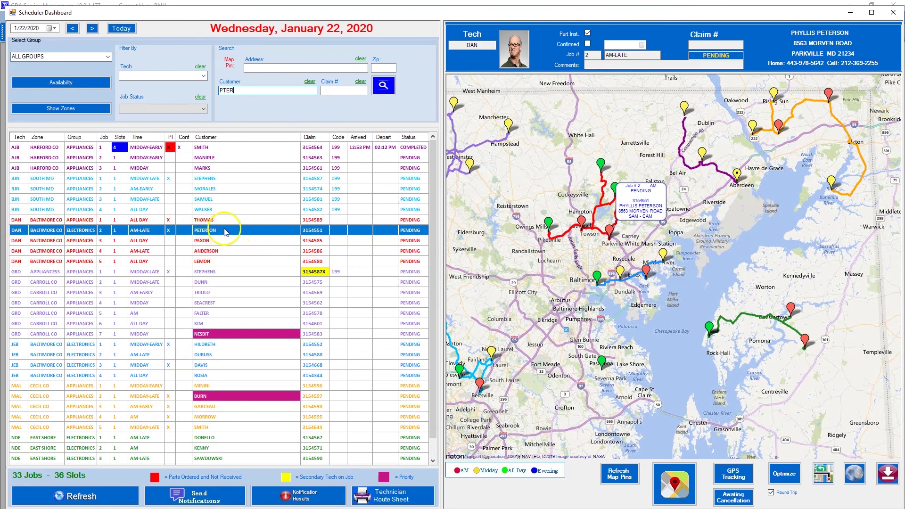
{"action": "left_click", "coordinate": [339, 92]}
{"action": "left_click", "coordinate": [310, 82]}
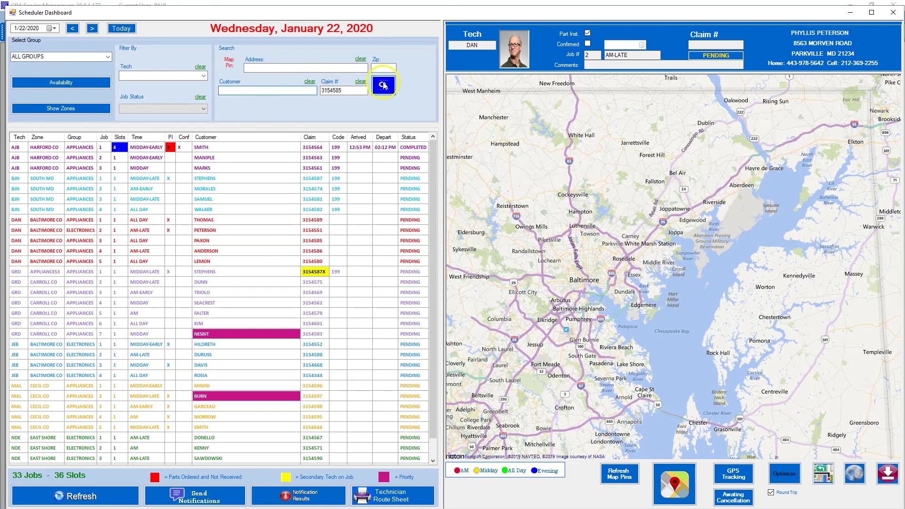
Step: Run the claim search to show job 3 (all-day, pending, 'NOT HOME') and inspect map pins
{"action": "left_click", "coordinate": [384, 86]}
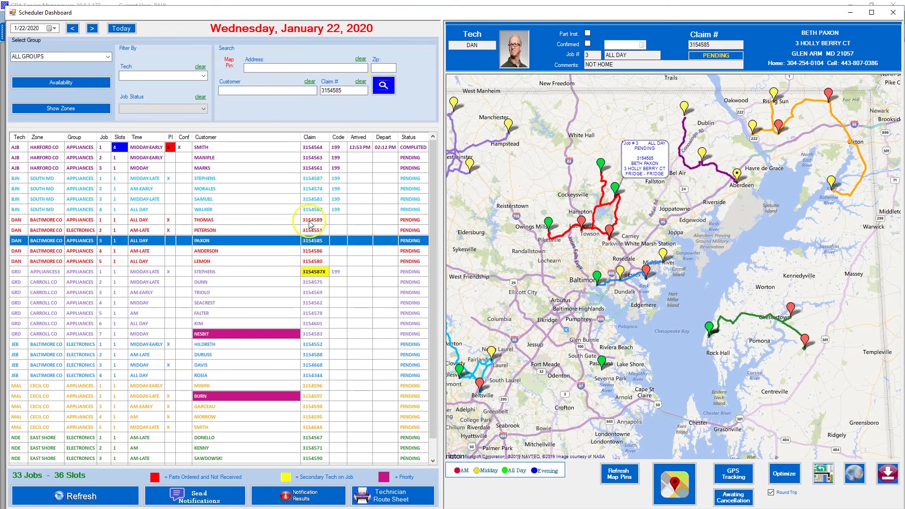
{"action": "left_click", "coordinate": [650, 154]}
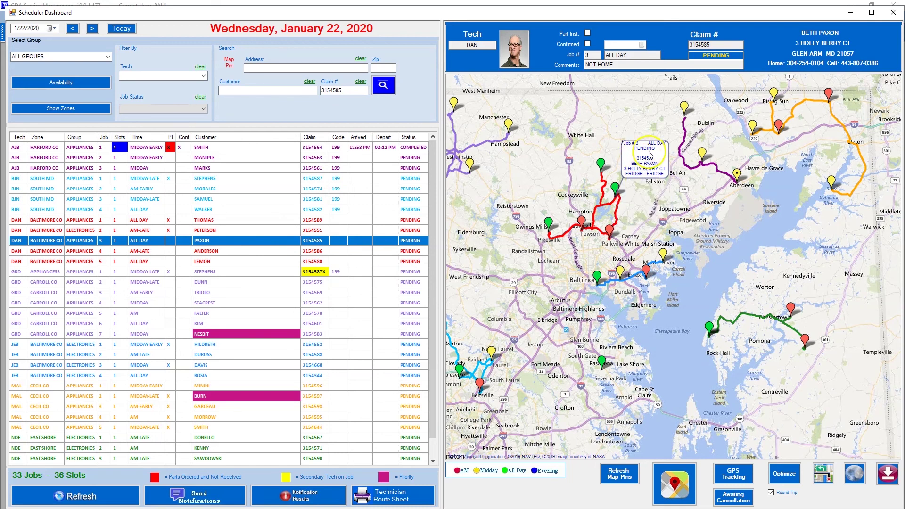
{"action": "left_click", "coordinate": [10, 136]}
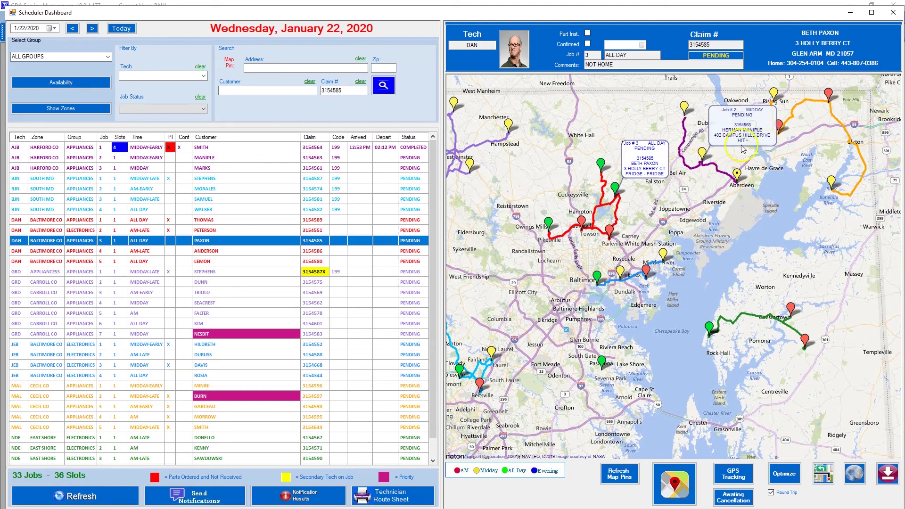
Step: Open a GRD job's context menu, then dismiss it by selecting job 4 (AM-LATE, pending)
{"action": "left_click", "coordinate": [810, 100]}
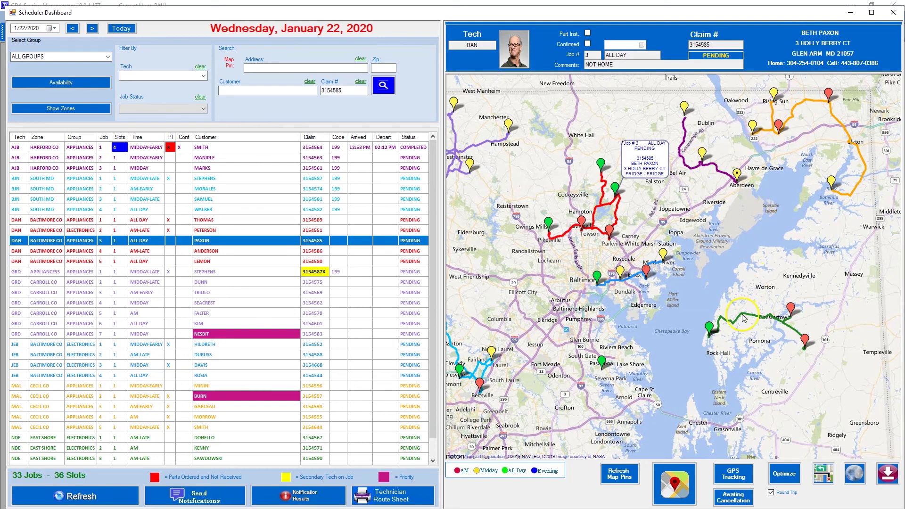
{"action": "left_click", "coordinate": [89, 230]}
{"action": "right_click", "coordinate": [287, 274]}
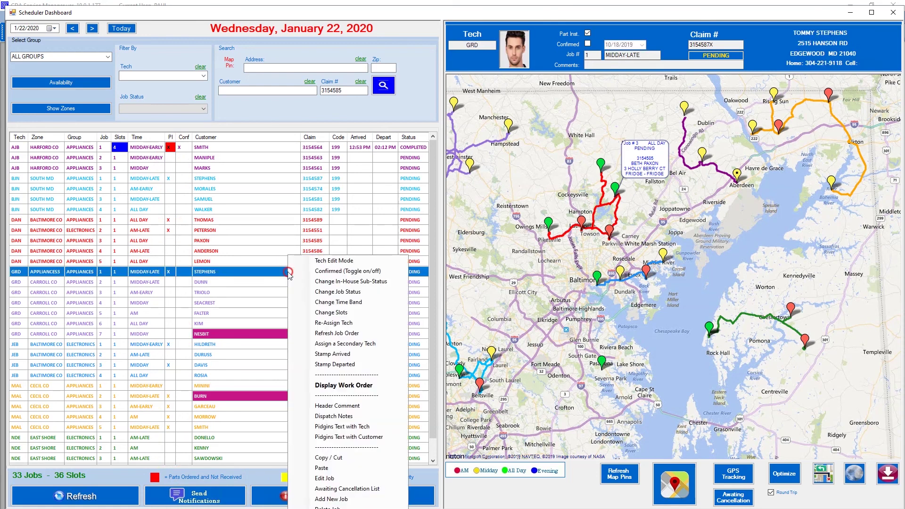
{"action": "left_click", "coordinate": [281, 251]}
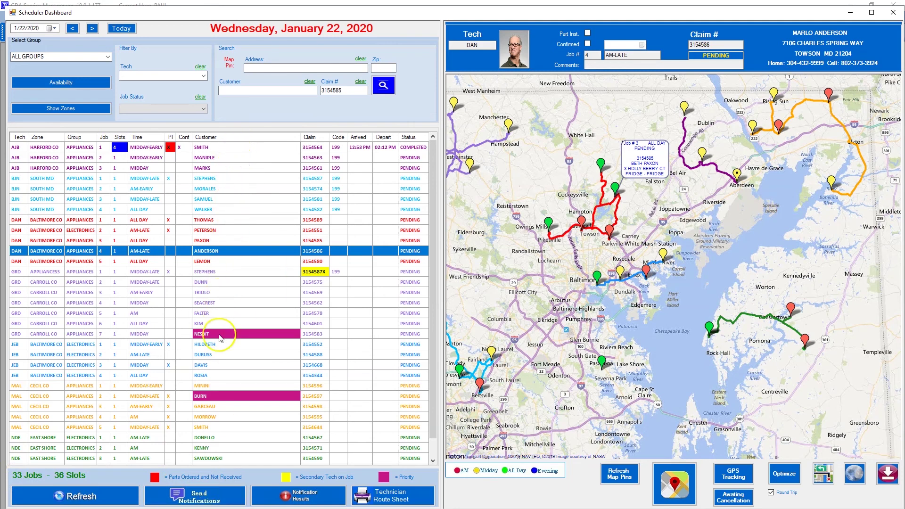
Step: Check a map pin's job details on the January 22, 2020 board showing all routes
{"action": "mouse_move", "coordinate": [596, 179]}
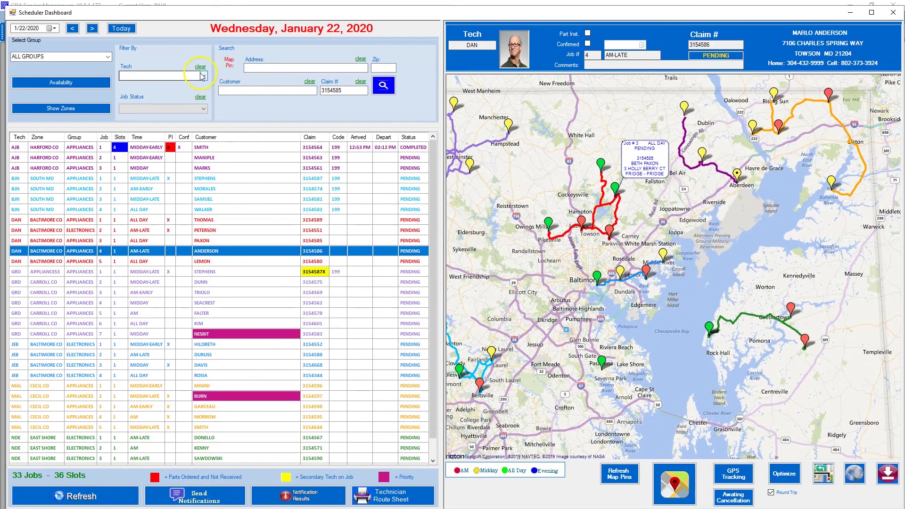
Step: Filter the board to DAN's five jobs, clear the tech filter, then generate AJB's route sheet PDF
{"action": "left_click", "coordinate": [203, 75]}
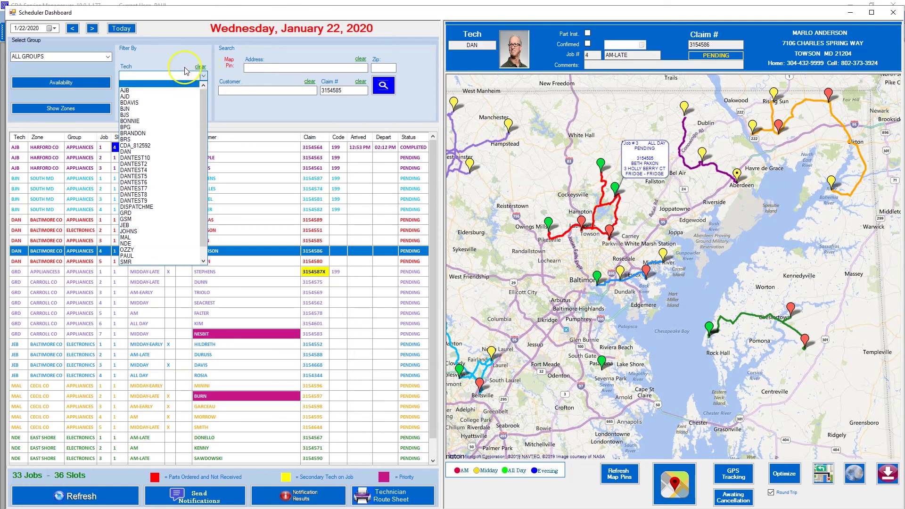
{"action": "left_click", "coordinate": [141, 152]}
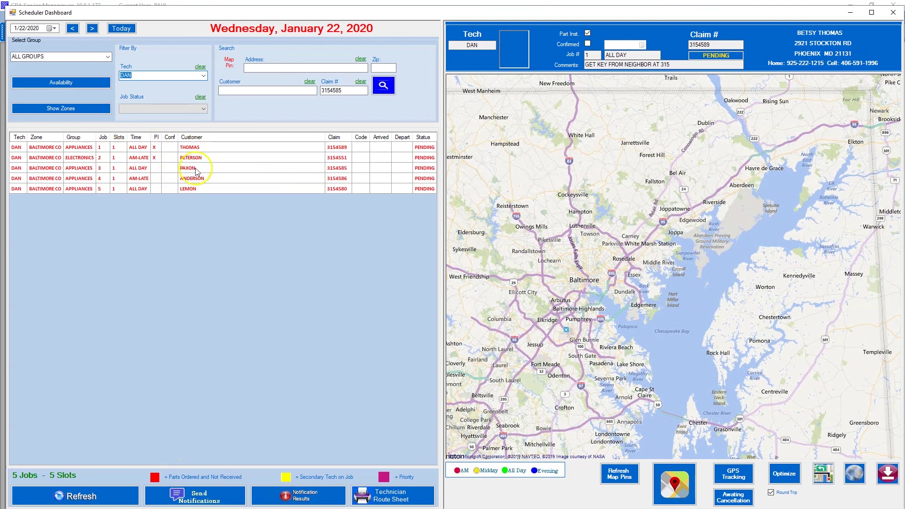
{"action": "left_click", "coordinate": [203, 76]}
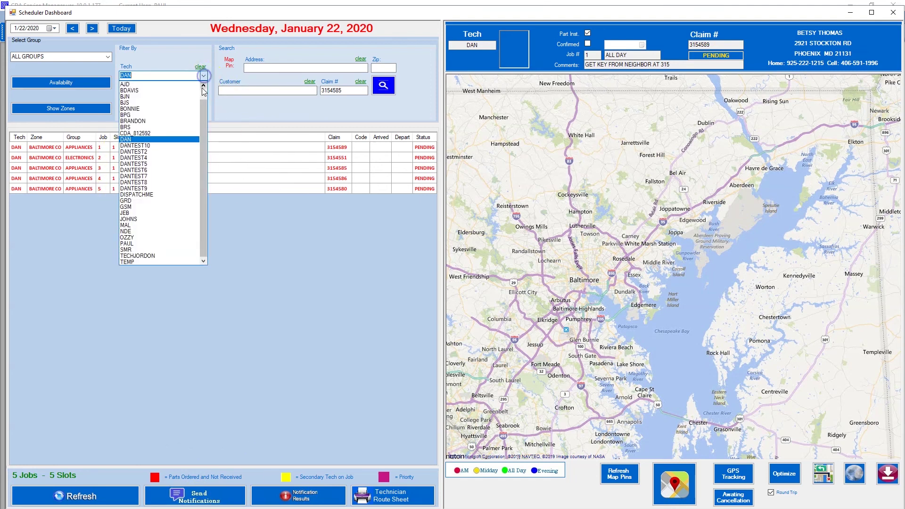
{"action": "left_click", "coordinate": [204, 88]}
{"action": "left_click", "coordinate": [181, 83]}
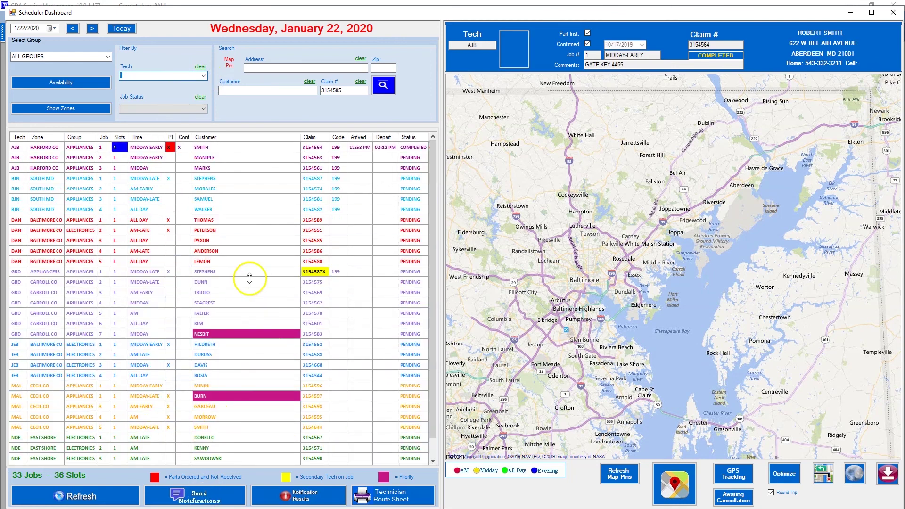
{"action": "left_click", "coordinate": [203, 75]}
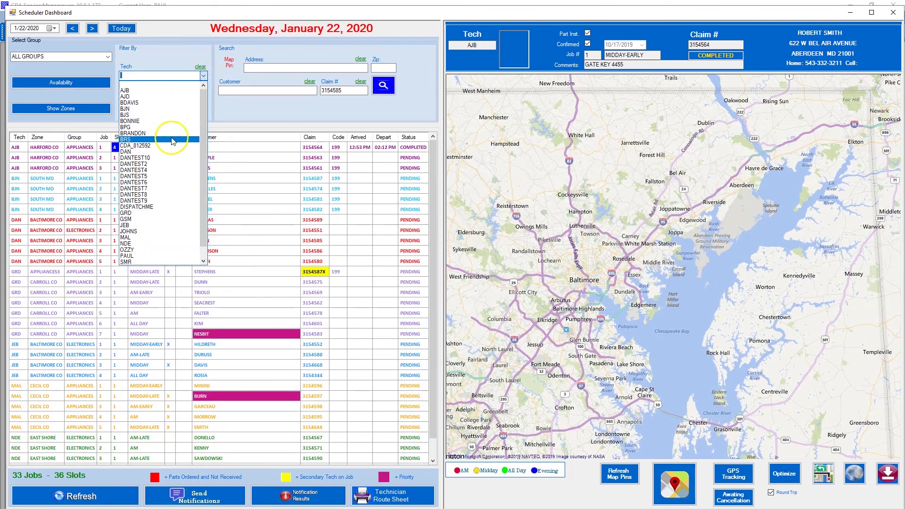
{"action": "left_click", "coordinate": [169, 61]}
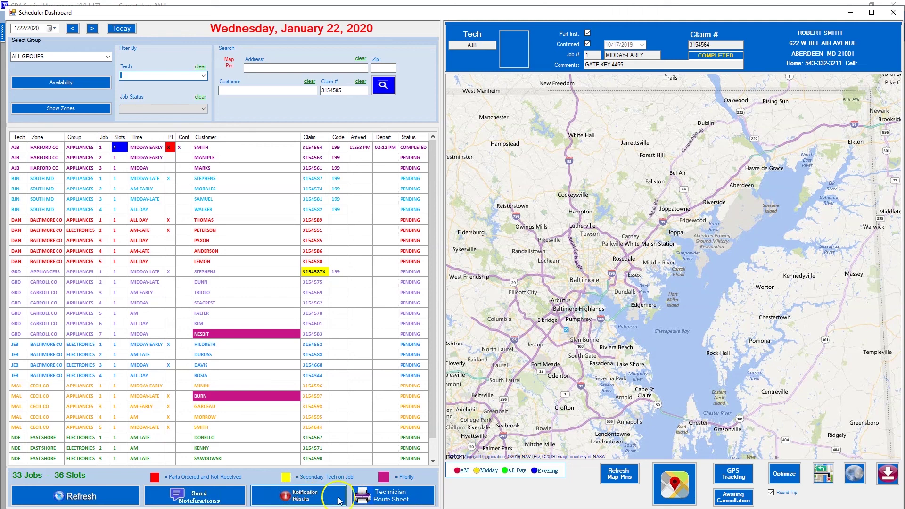
{"action": "left_click", "coordinate": [395, 503]}
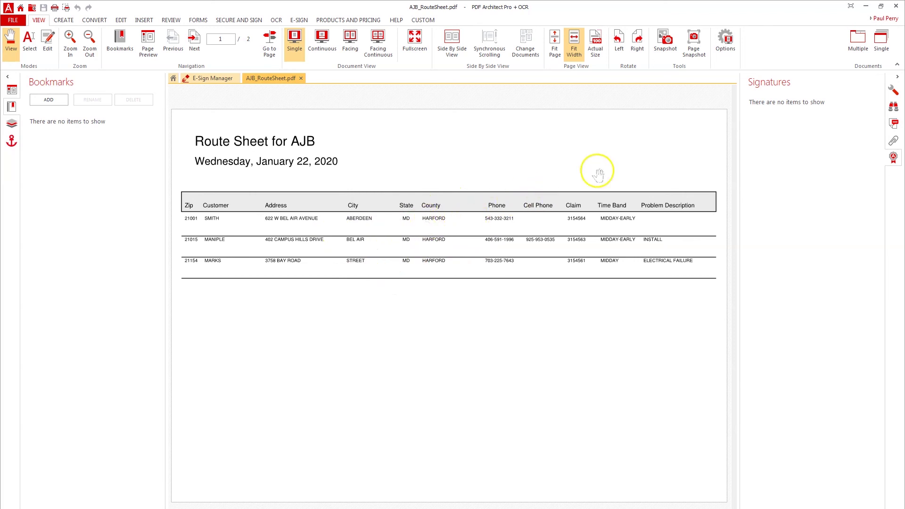
Step: Close the AJB route sheet in PDF Architect to return to the dispatch board
{"action": "left_click", "coordinate": [866, 7]}
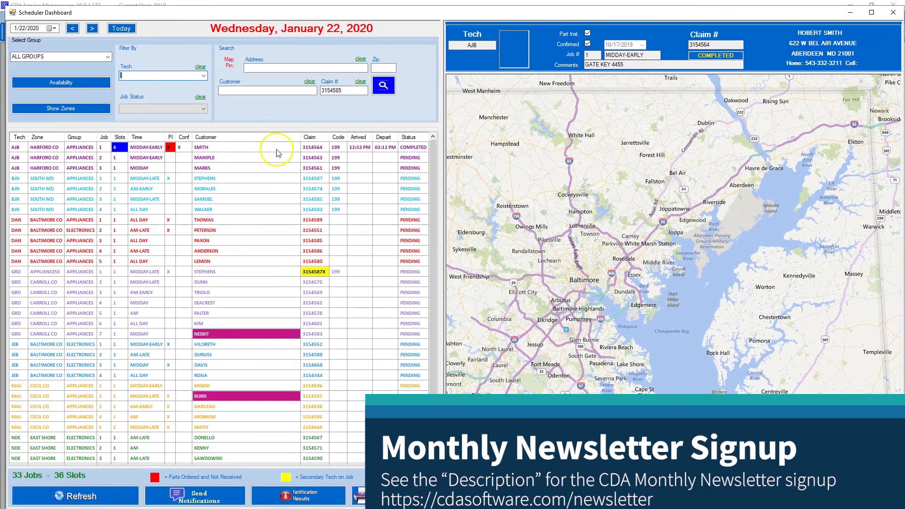
{"action": "right_click", "coordinate": [210, 160]}
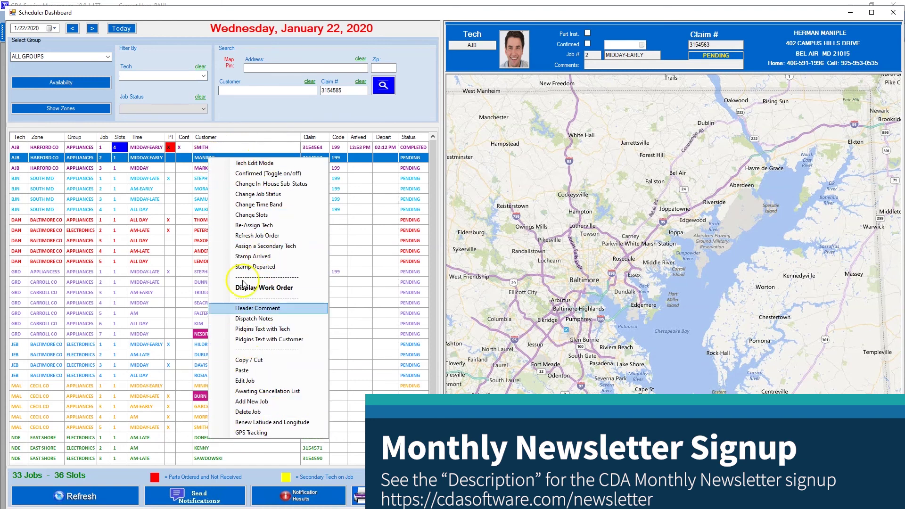
{"action": "left_click", "coordinate": [254, 112]}
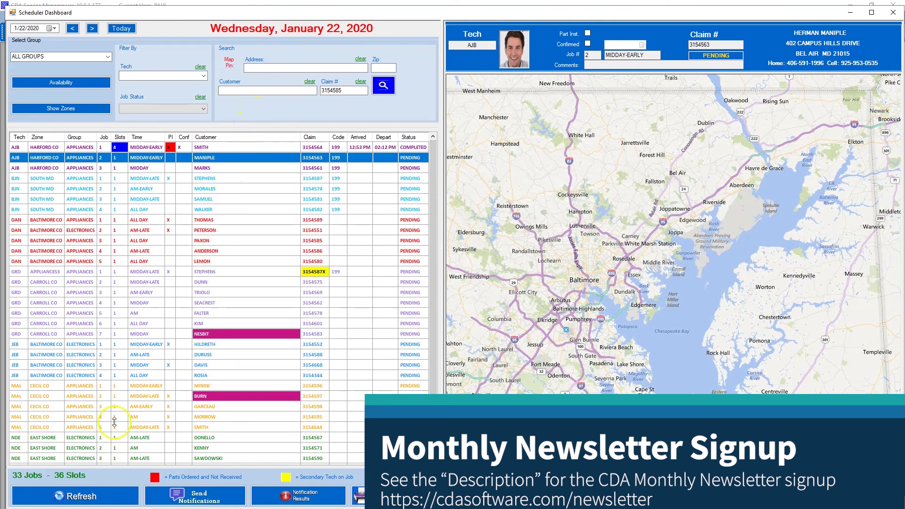